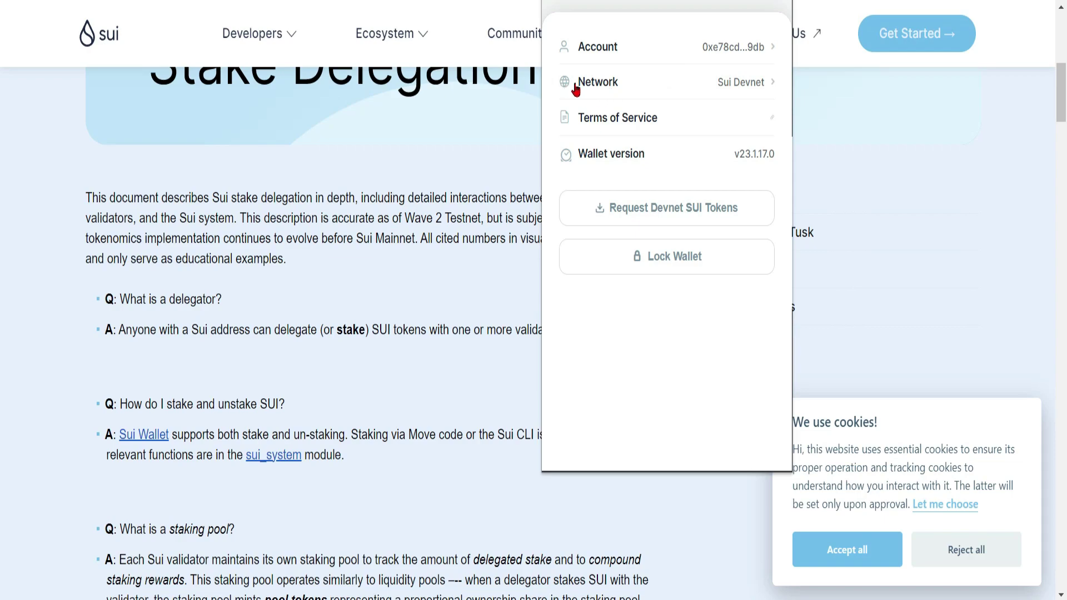
Switch the wallet's network to Sui Testnet and close the wallet settings
{"action": "left_click", "coordinate": [745, 83]}
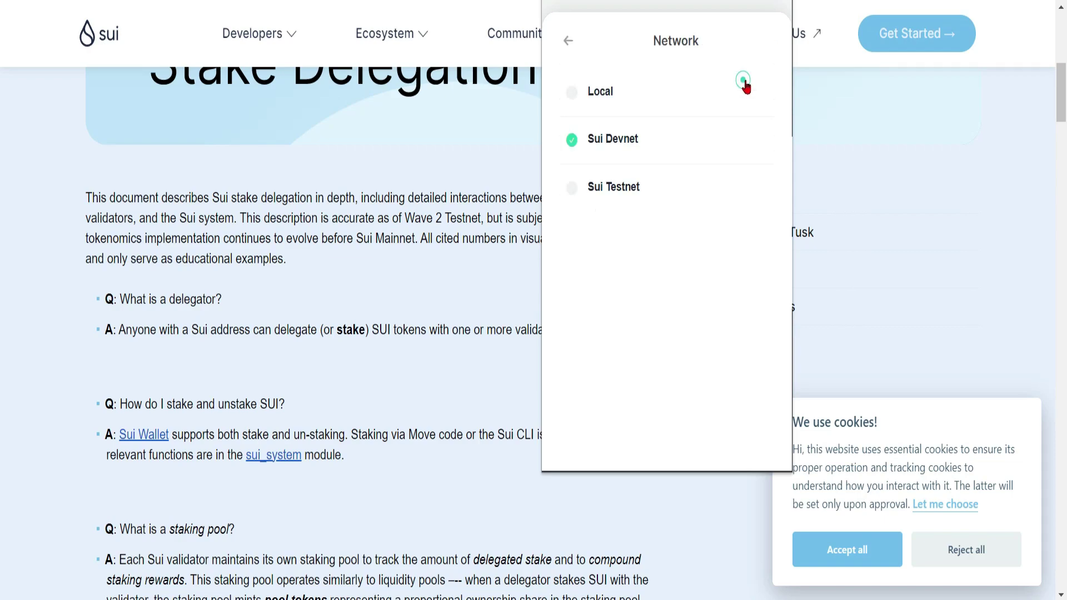
{"action": "left_click", "coordinate": [619, 188]}
{"action": "left_click", "coordinate": [776, 5]}
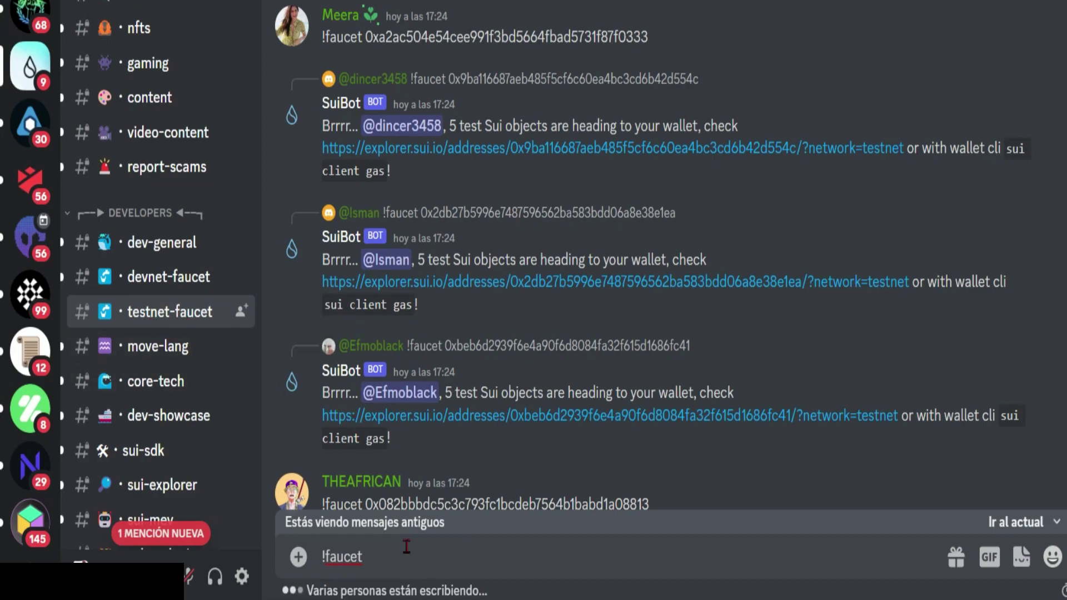
In Discord's testnet-faucet channel, request test tokens by sending !faucet followed by the wallet address, and look through the newest bot replies
{"action": "key", "text": "ctrl+v"}
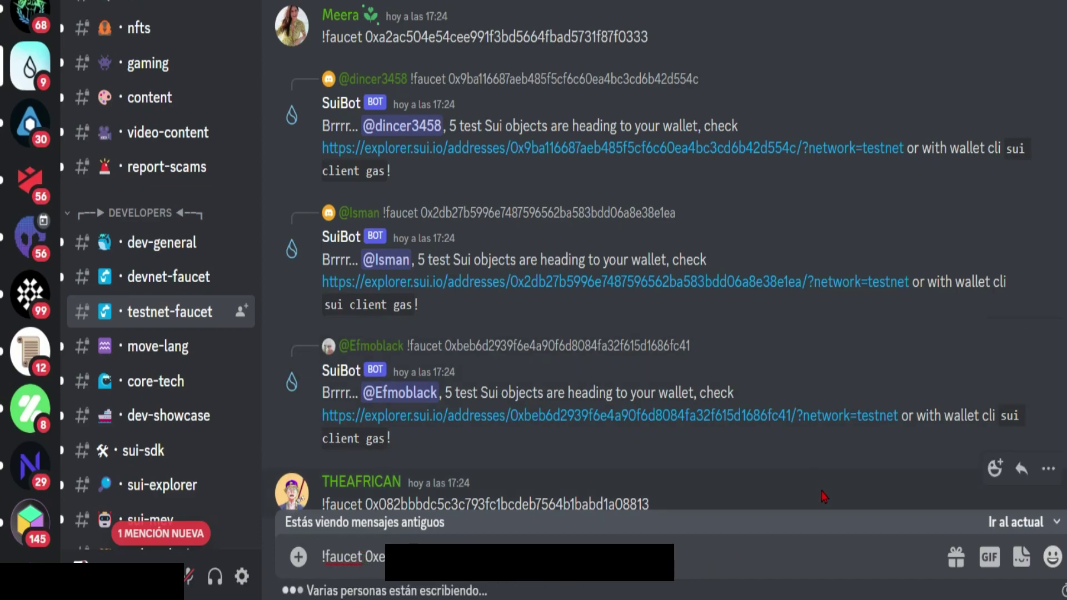
{"action": "key", "text": "Return"}
{"action": "scroll", "coordinate": [555, 194], "scroll_direction": "down", "scroll_amount": 15}
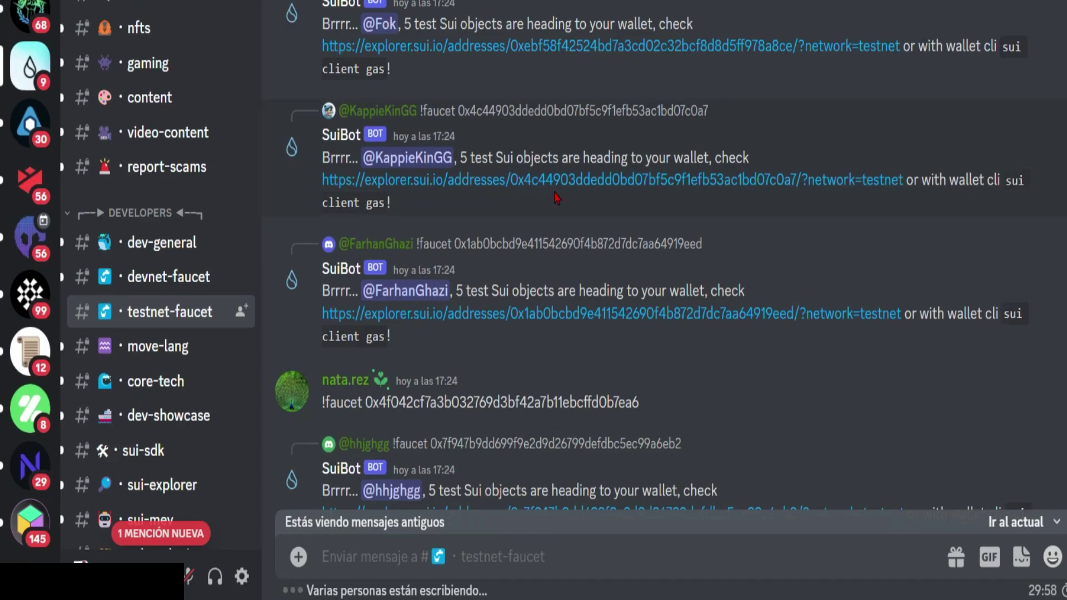
{"action": "scroll", "coordinate": [556, 203], "scroll_direction": "down", "scroll_amount": 12}
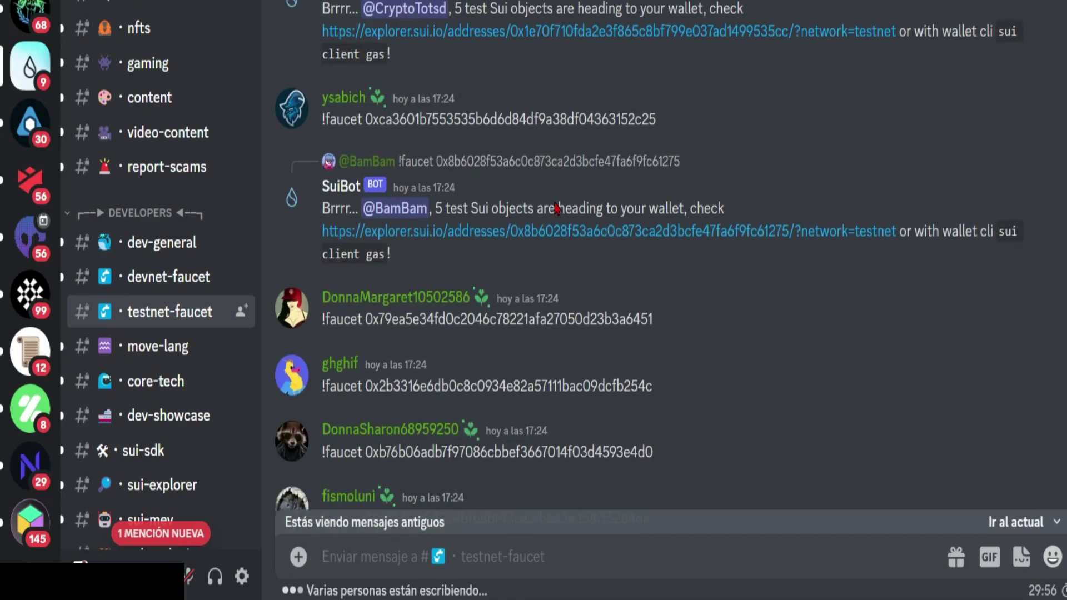
{"action": "scroll", "coordinate": [549, 214], "scroll_direction": "down", "scroll_amount": 12}
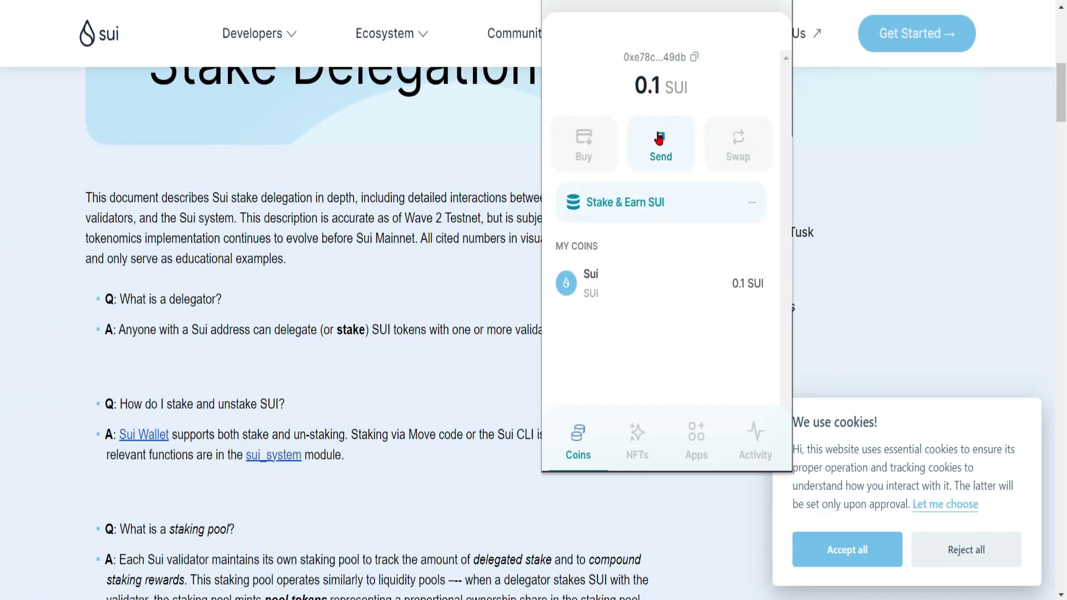
Back in the Sui Wallet, mint an NFT from the Playground apps and check it in the NFT collection before returning to the coins
{"action": "left_click", "coordinate": [703, 446]}
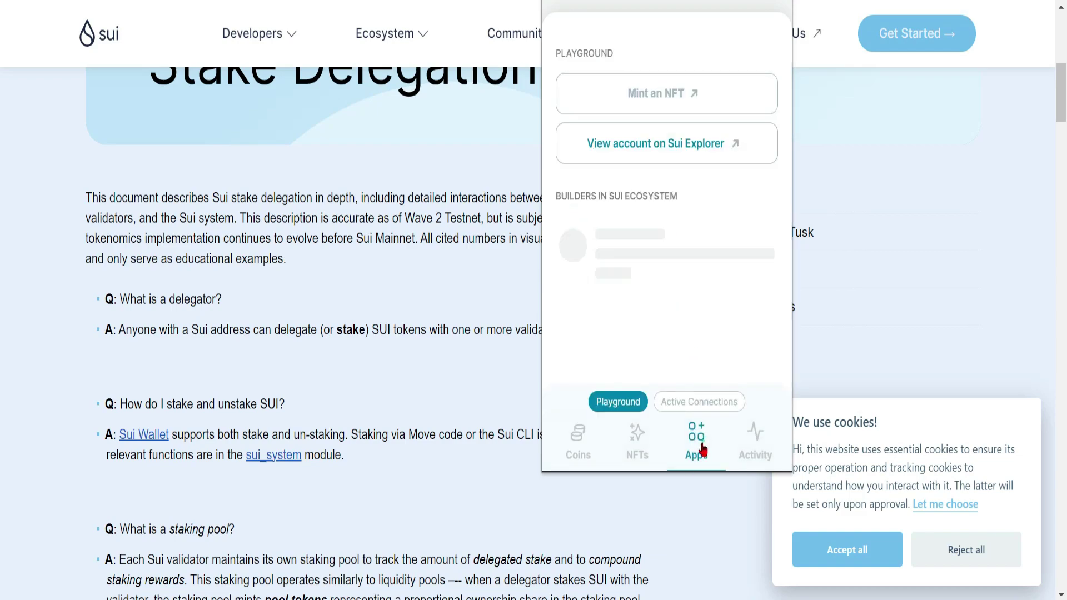
{"action": "left_click", "coordinate": [653, 111]}
{"action": "left_click", "coordinate": [639, 453]}
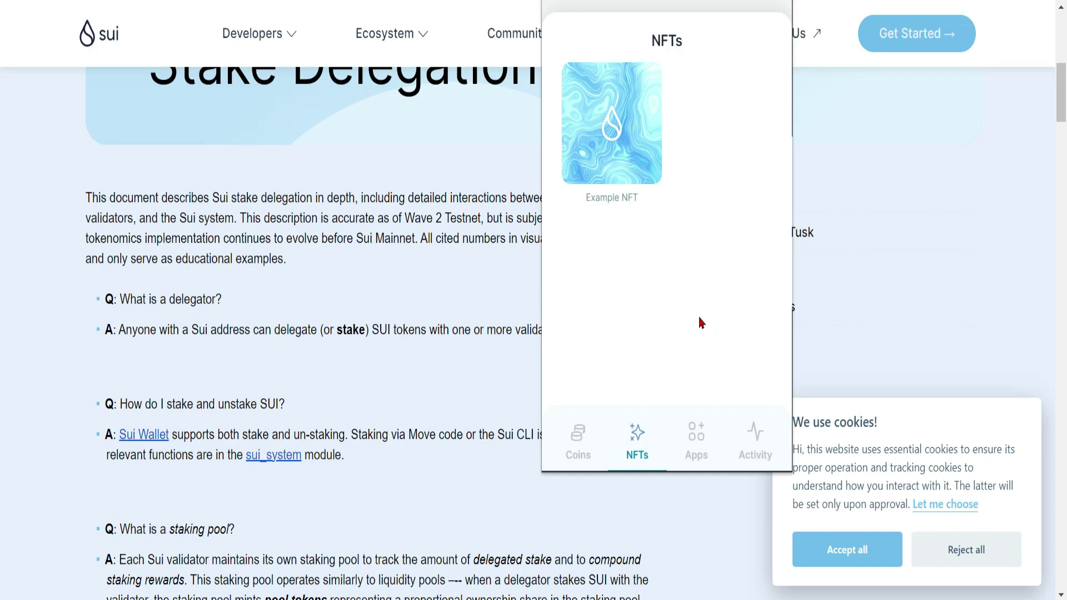
{"action": "left_click", "coordinate": [576, 439]}
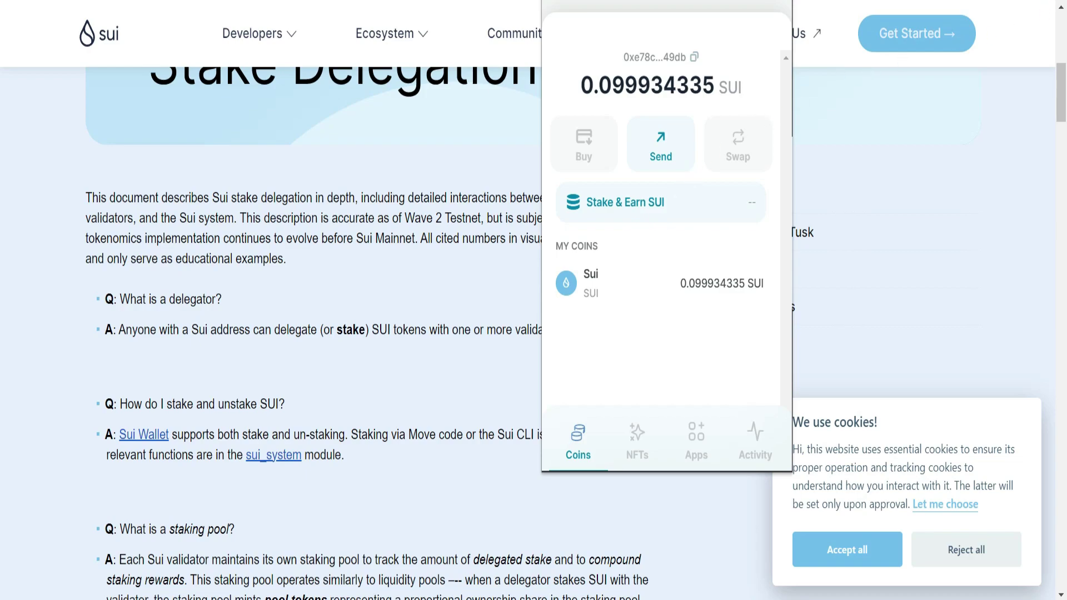
Add English (inglés) to Chrome's preferred languages and set Chrome to be displayed in that language
{"action": "key", "text": "alt+f"}
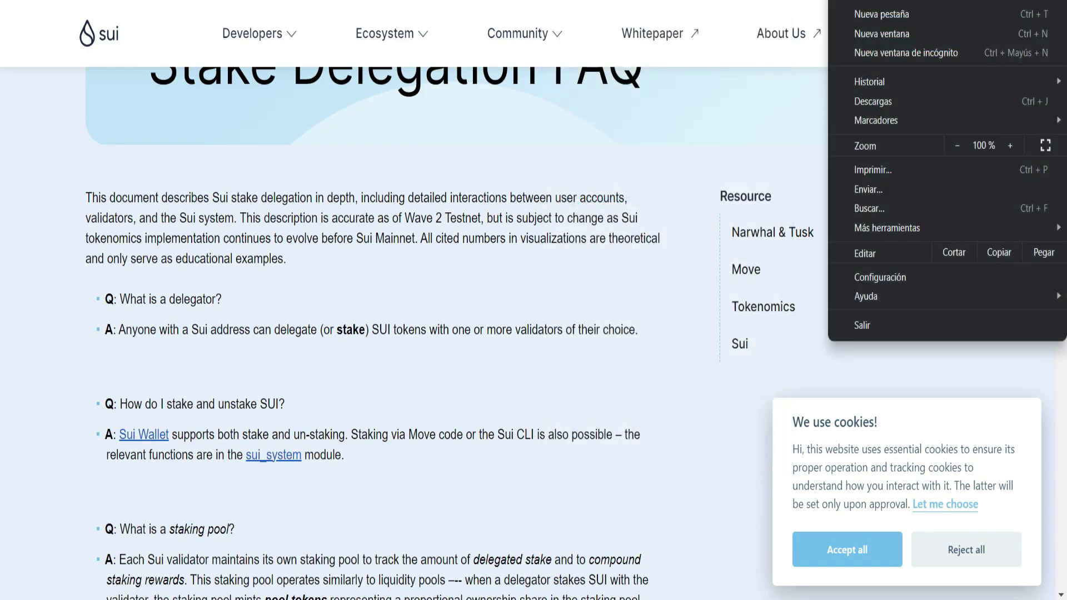
{"action": "left_click", "coordinate": [878, 284]}
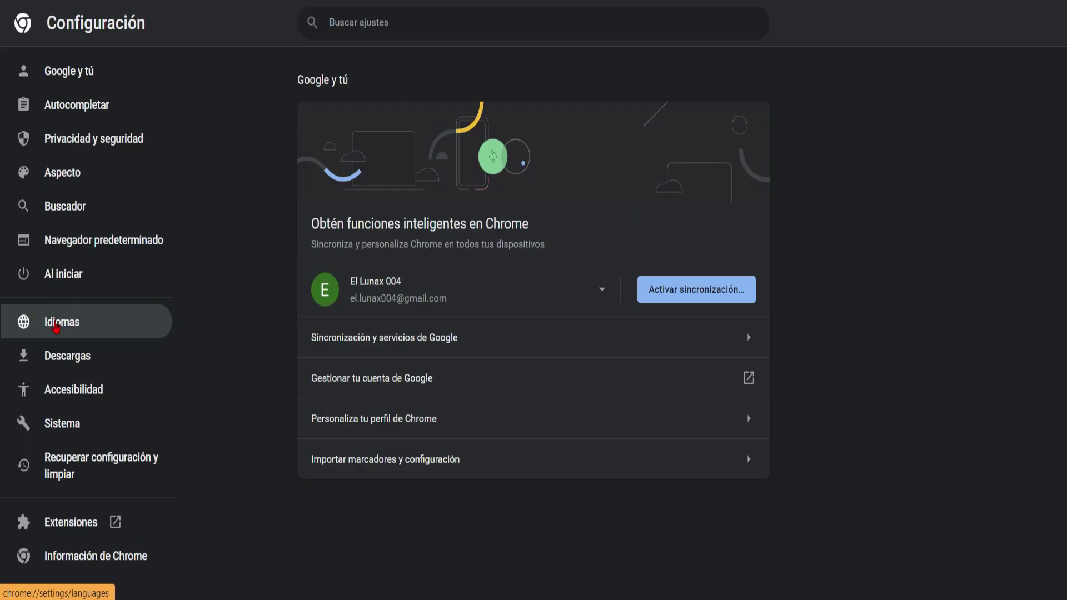
{"action": "left_click", "coordinate": [87, 331]}
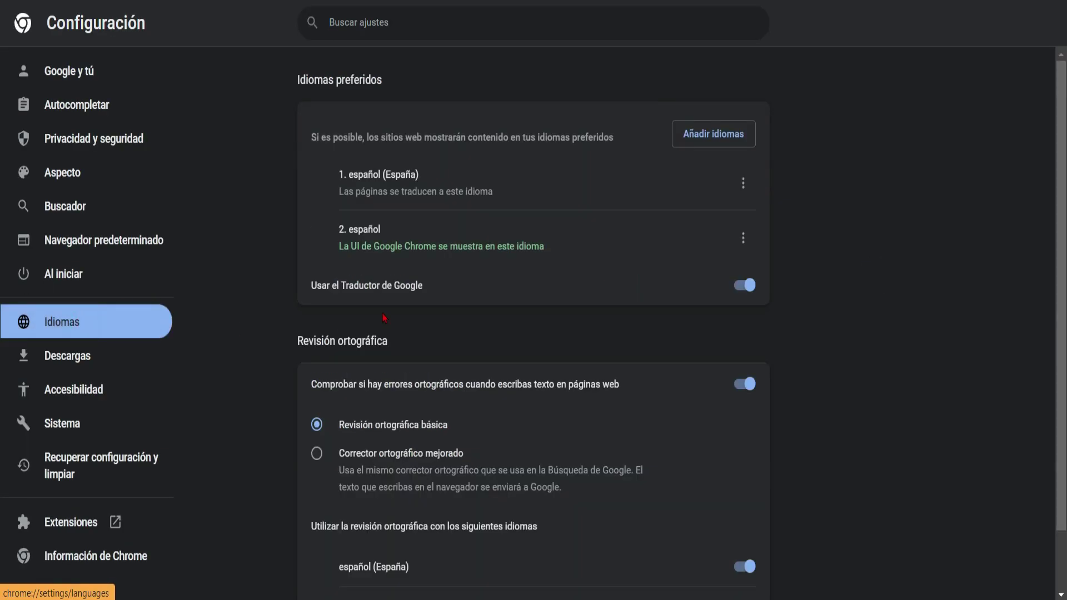
{"action": "left_click", "coordinate": [706, 144]}
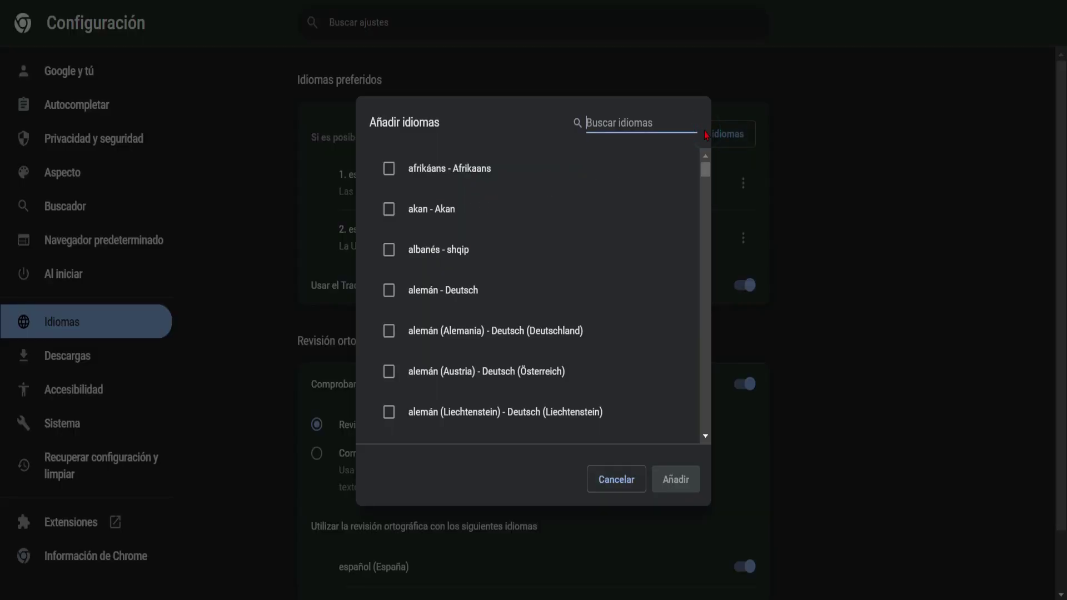
{"action": "left_click", "coordinate": [676, 479]}
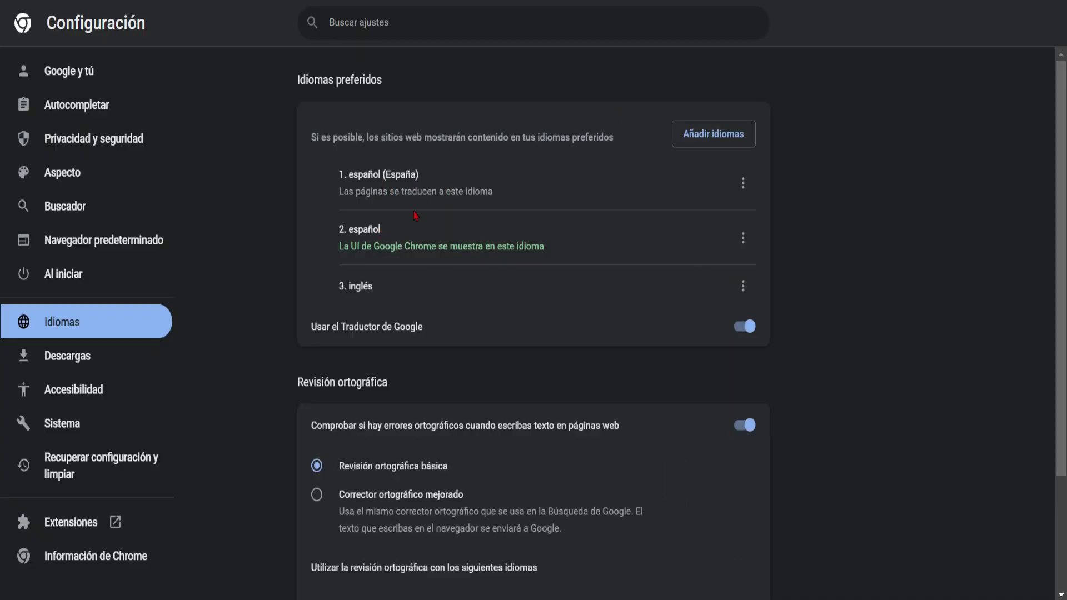
{"action": "left_click", "coordinate": [743, 286]}
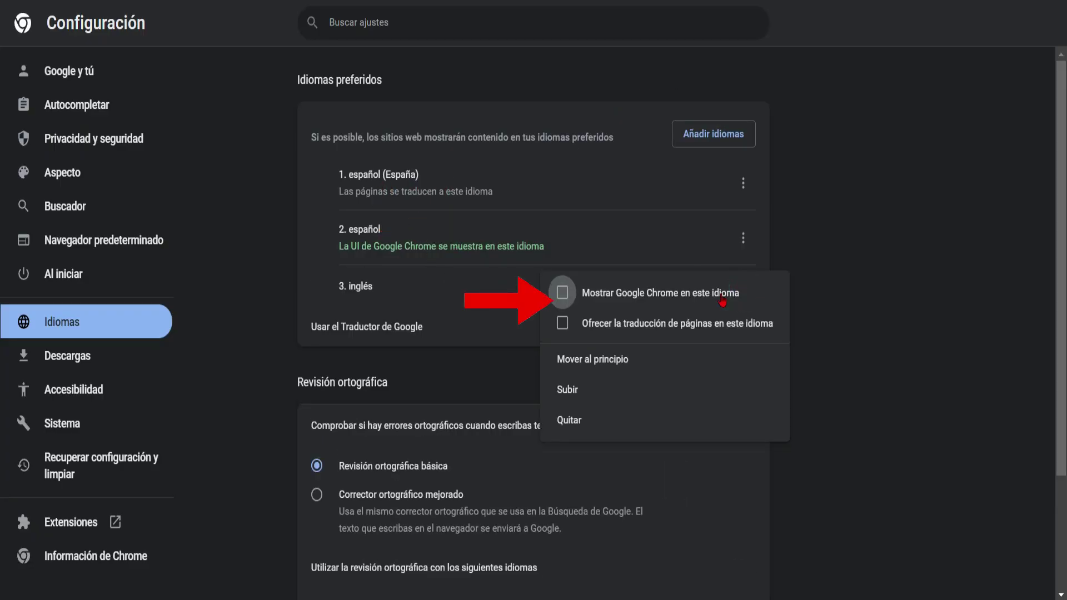
{"action": "left_click", "coordinate": [654, 304]}
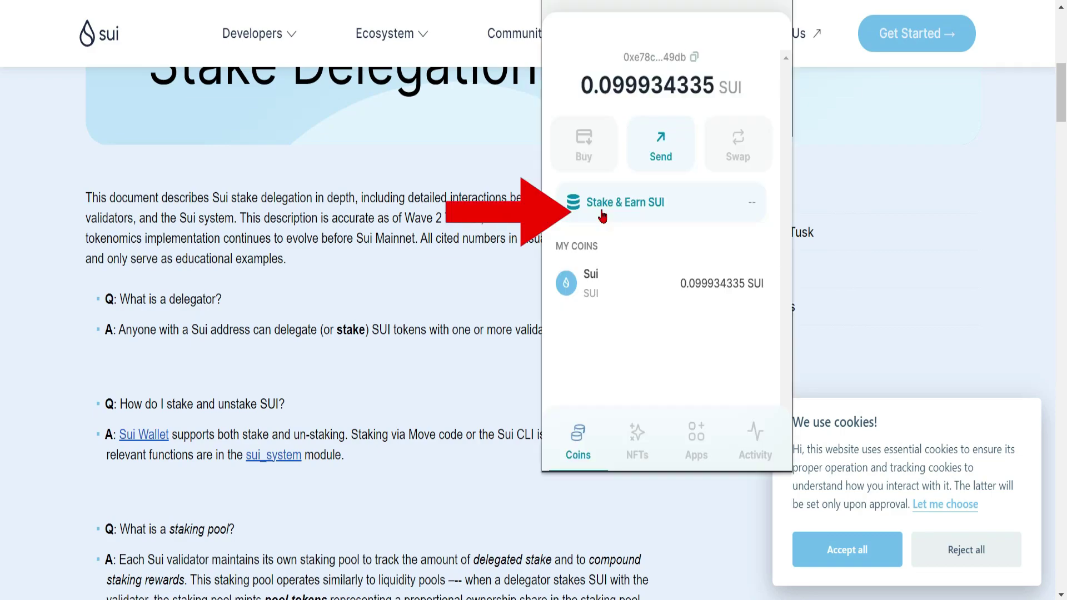
Start staking SUI in the wallet with CogentCrypto as the validator and proceed to the amount entry
{"action": "left_click", "coordinate": [603, 216]}
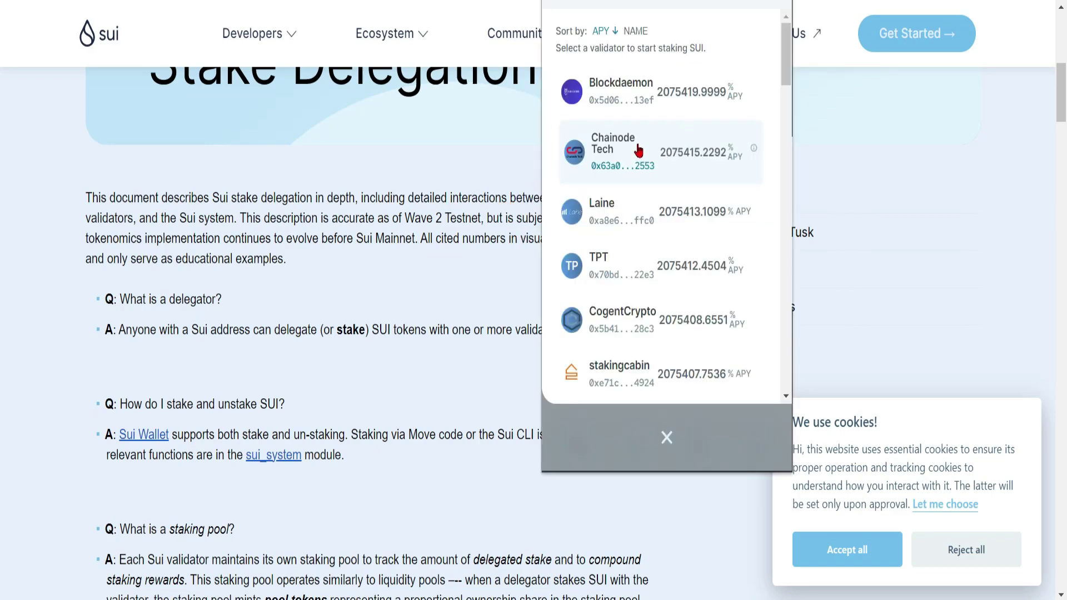
{"action": "scroll", "coordinate": [639, 149], "scroll_direction": "down", "scroll_amount": 3}
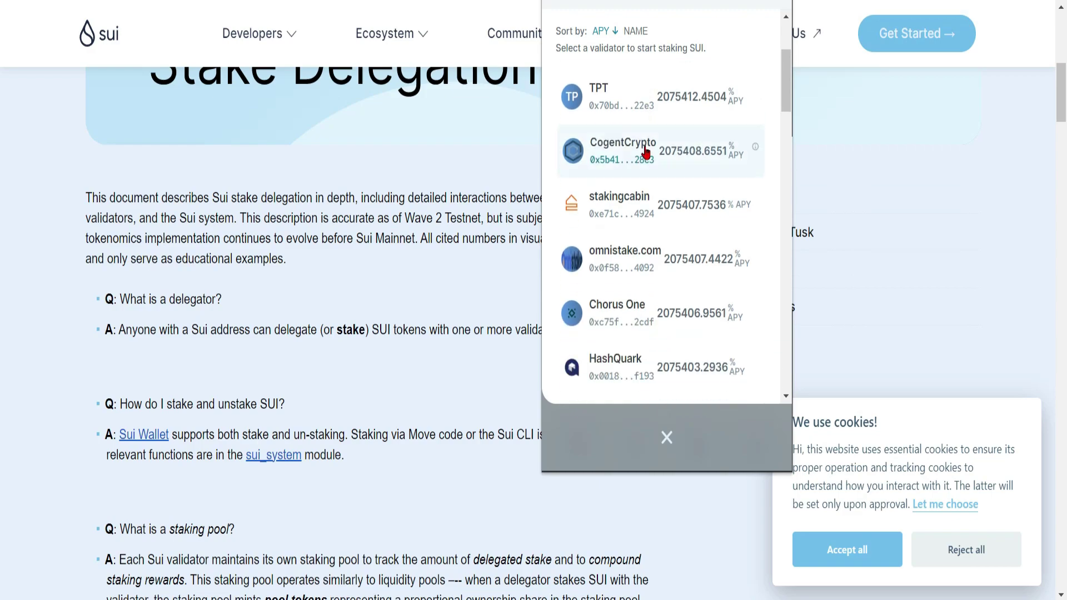
{"action": "scroll", "coordinate": [647, 162], "scroll_direction": "down", "scroll_amount": 3}
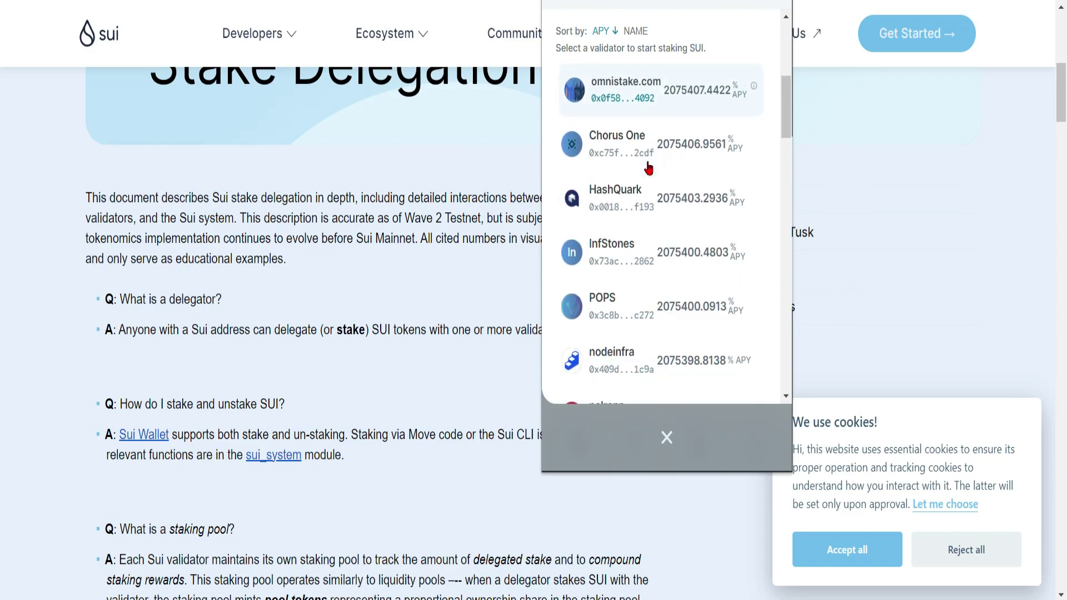
{"action": "scroll", "coordinate": [648, 166], "scroll_direction": "down", "scroll_amount": 2}
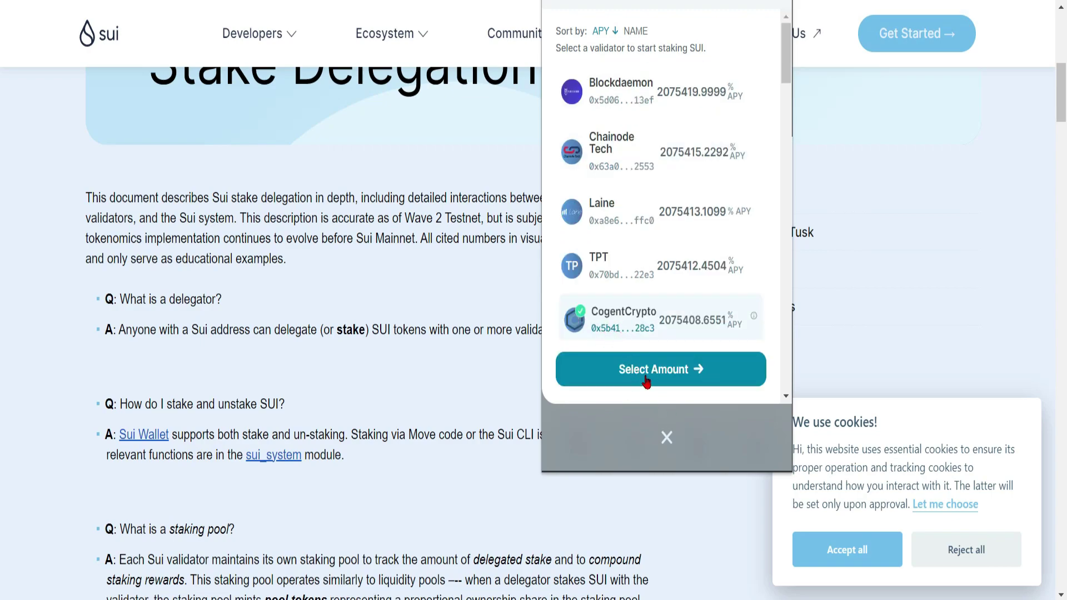
{"action": "left_click", "coordinate": [646, 381]}
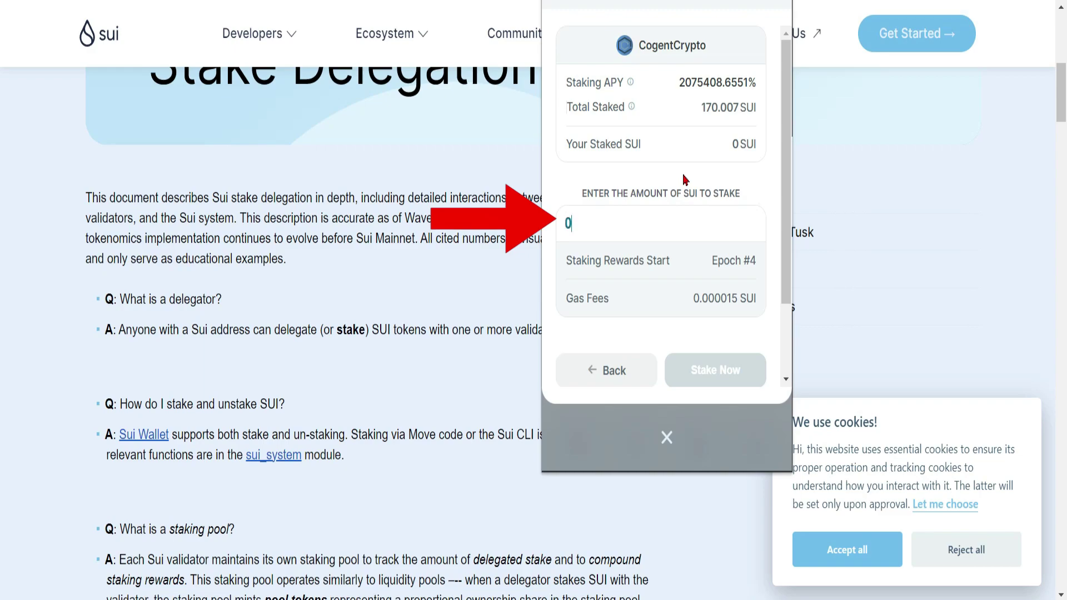
Set the amount to 0.01 SUI and stake it with the CogentCrypto validator
{"action": "type", "text": "000"}
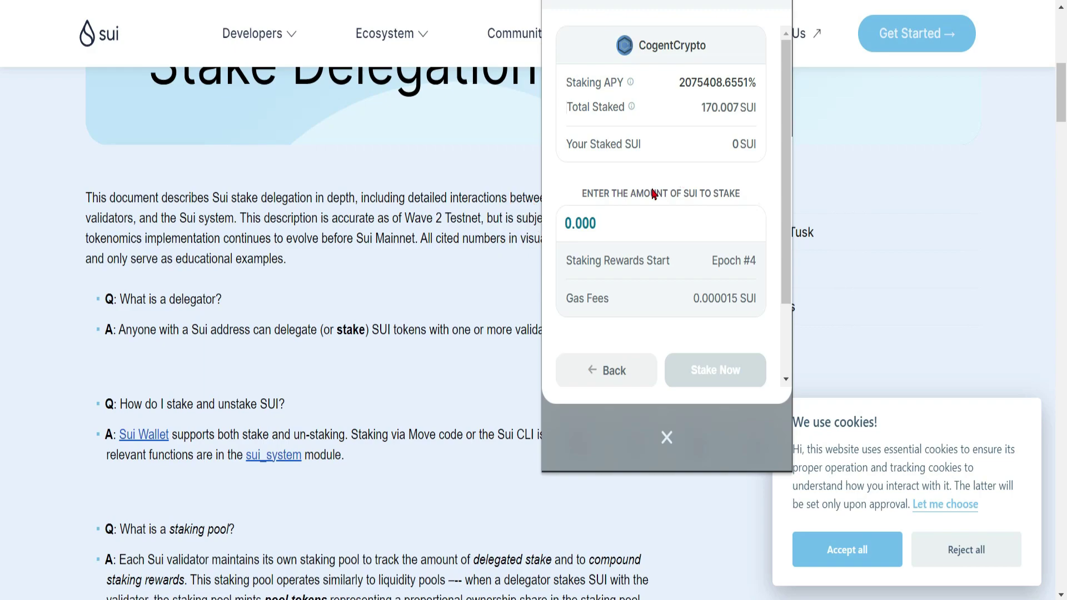
{"action": "type", "text": "1"}
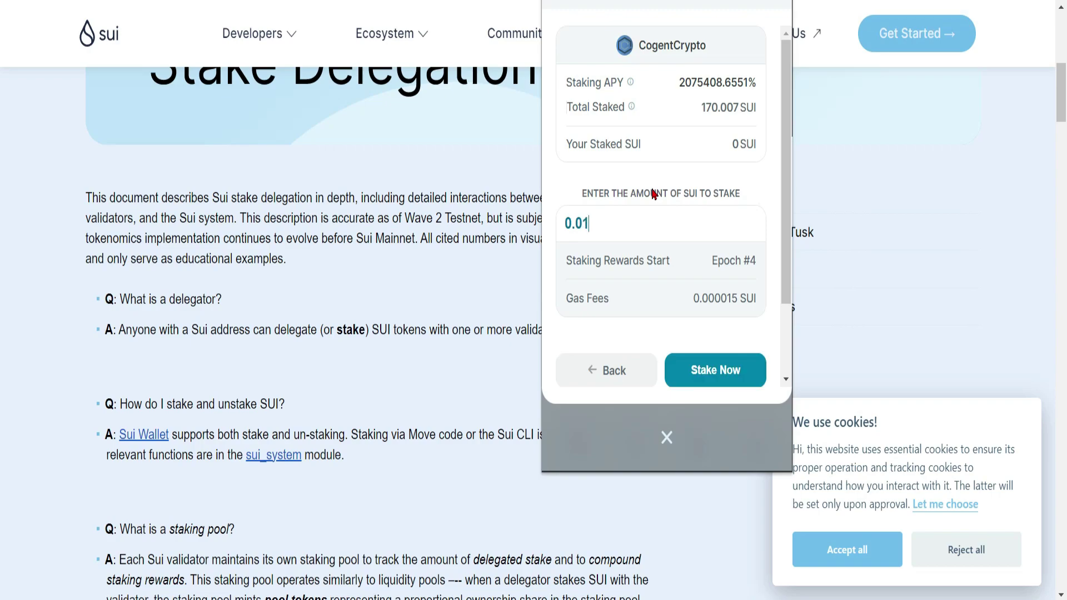
{"action": "left_click", "coordinate": [702, 369]}
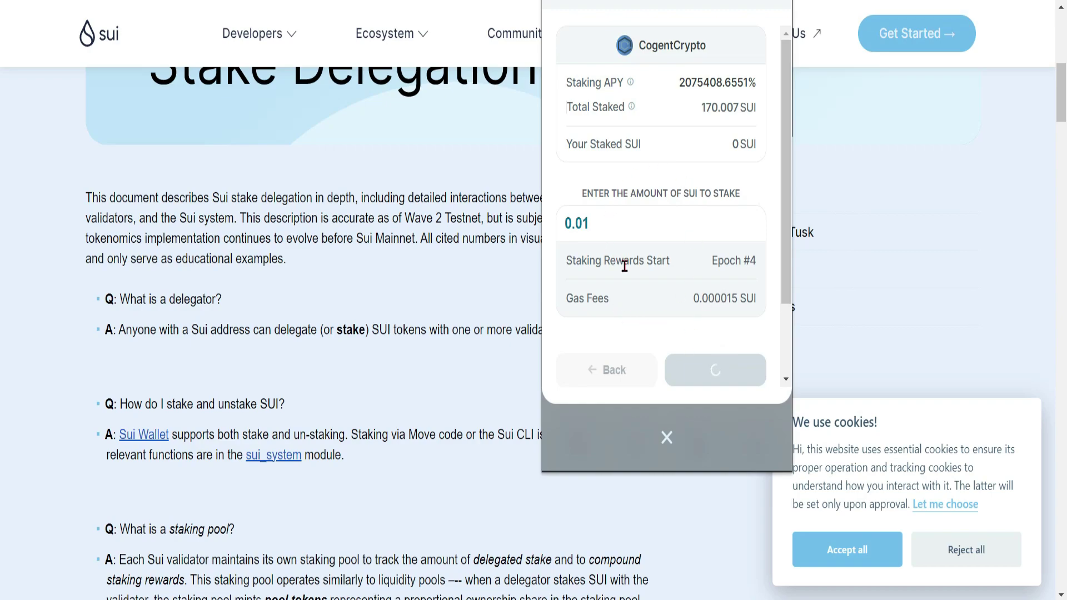
{"action": "scroll", "coordinate": [673, 210], "scroll_direction": "down", "scroll_amount": 2}
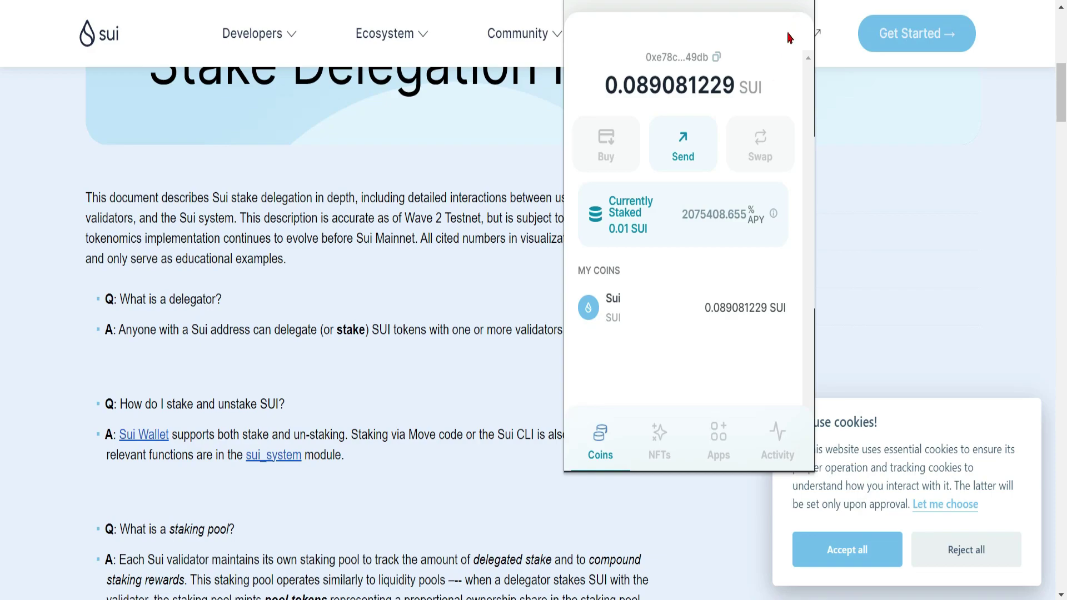
Switch the wallet's network to Sui Devnet and request Devnet SUI tokens
{"action": "left_click", "coordinate": [797, 3]}
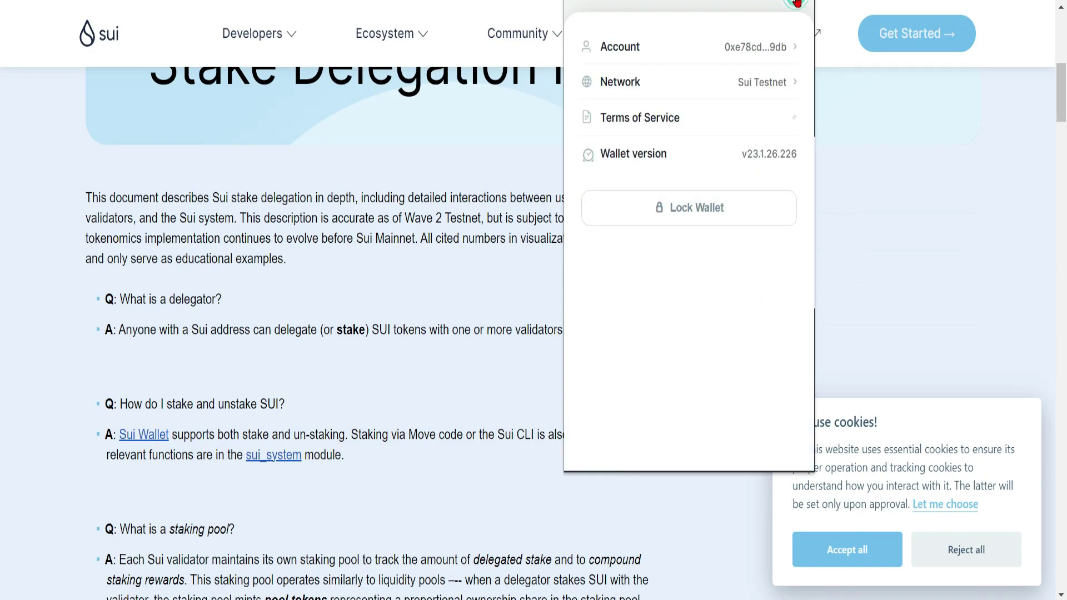
{"action": "left_click", "coordinate": [646, 84]}
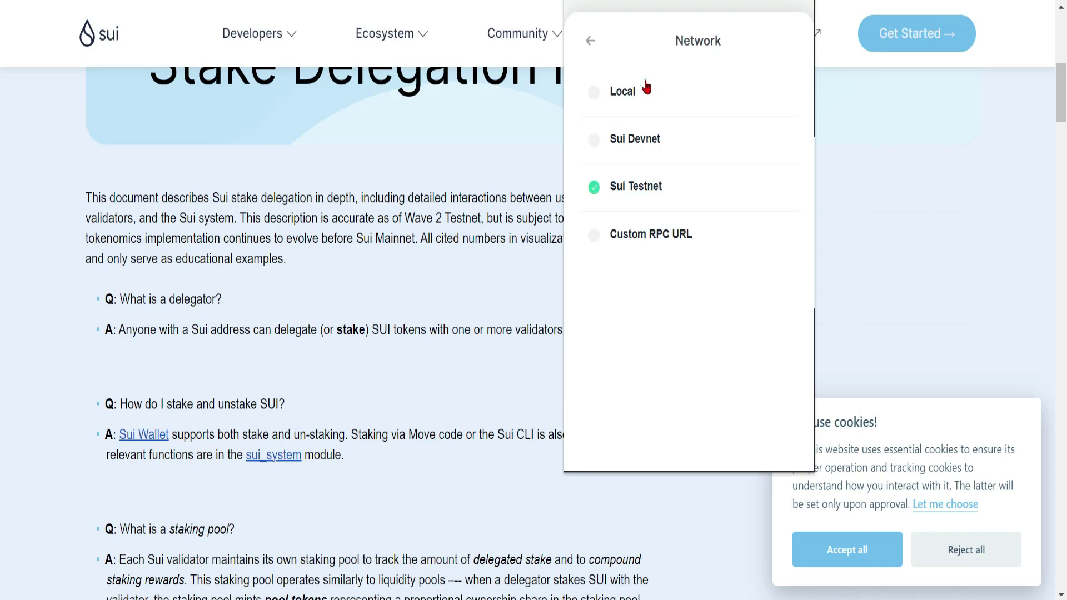
{"action": "left_click", "coordinate": [635, 147]}
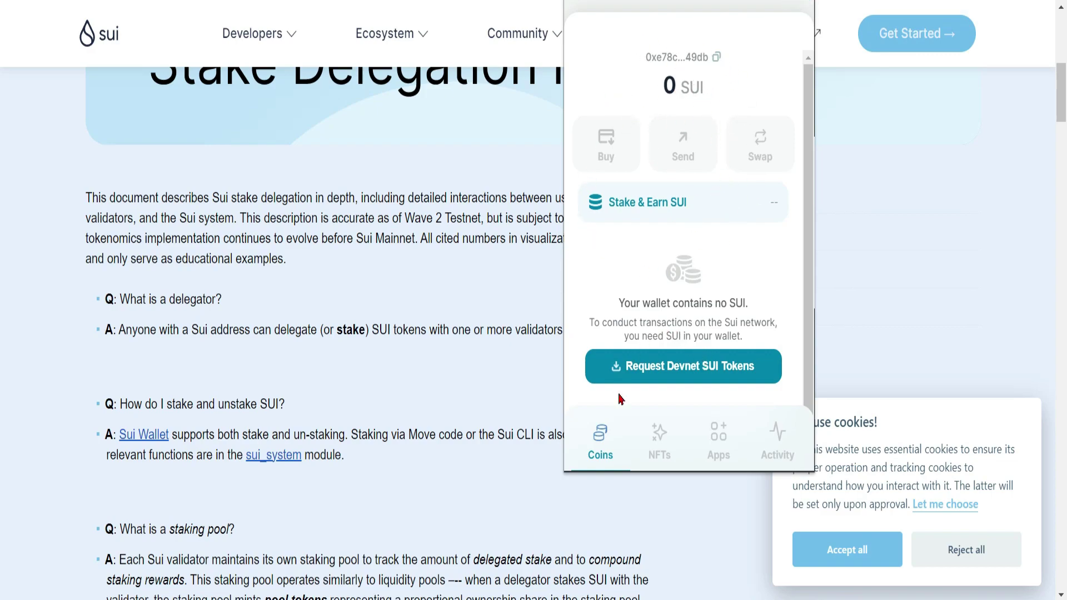
{"action": "left_click", "coordinate": [708, 369]}
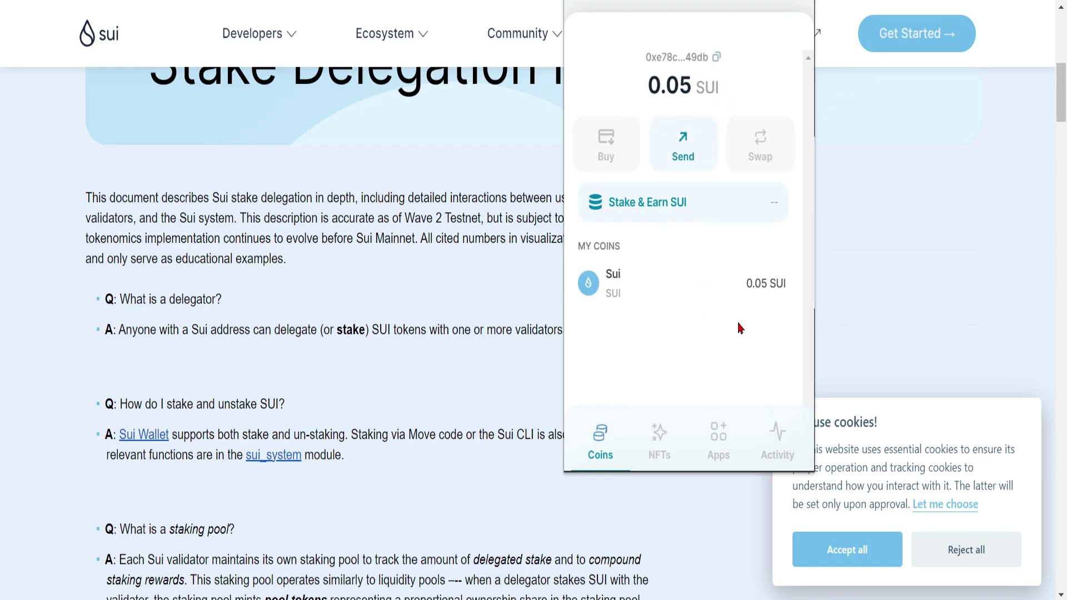
Mint an NFT on Devnet from the Playground apps and check it in the NFT collection before returning to the coins
{"action": "left_click", "coordinate": [719, 442]}
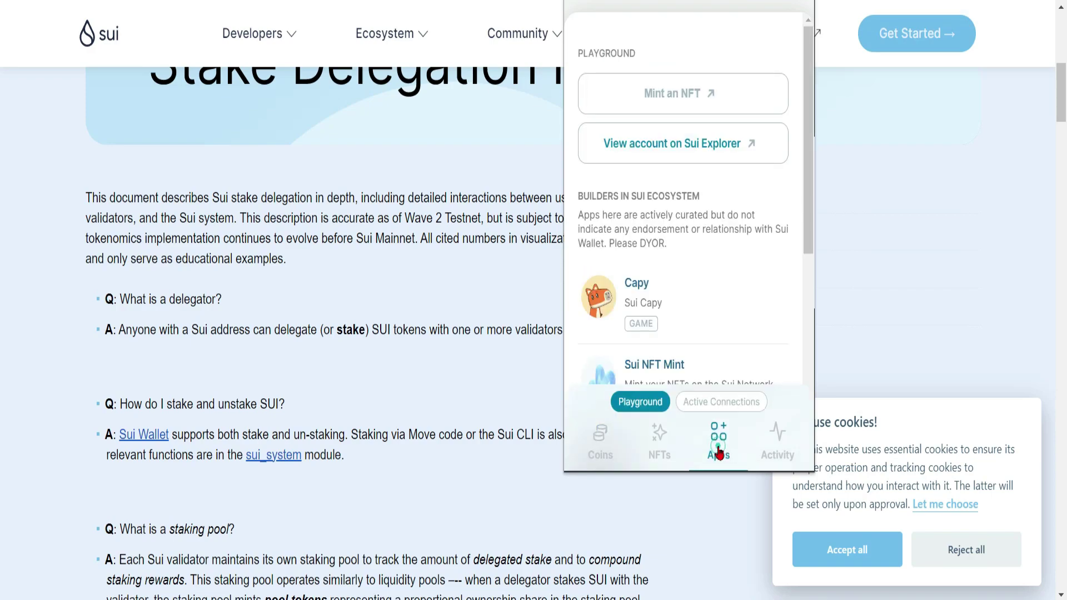
{"action": "left_click", "coordinate": [667, 95]}
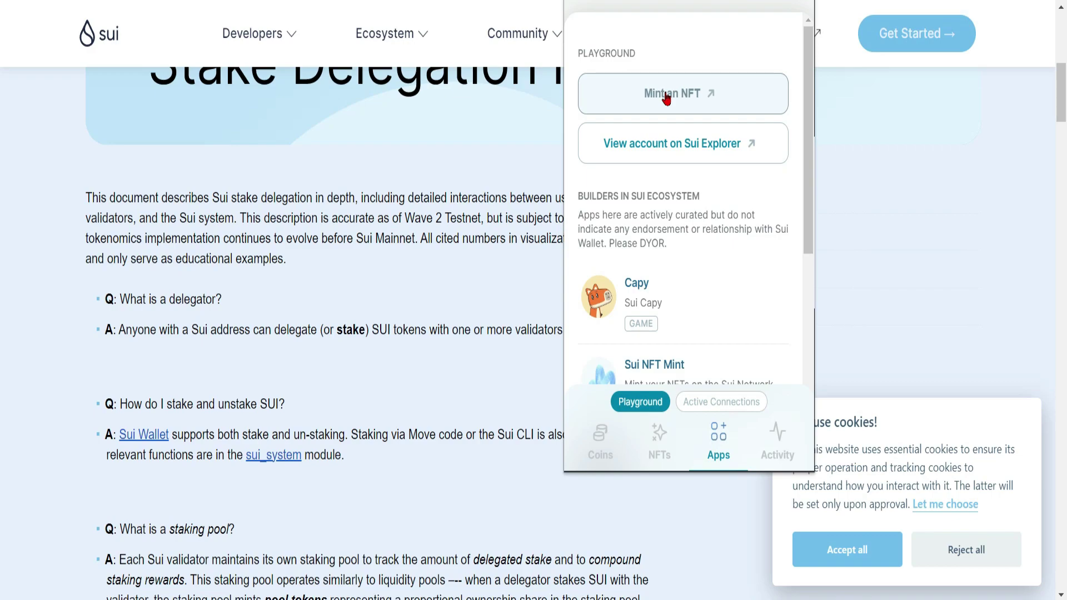
{"action": "left_click", "coordinate": [664, 439]}
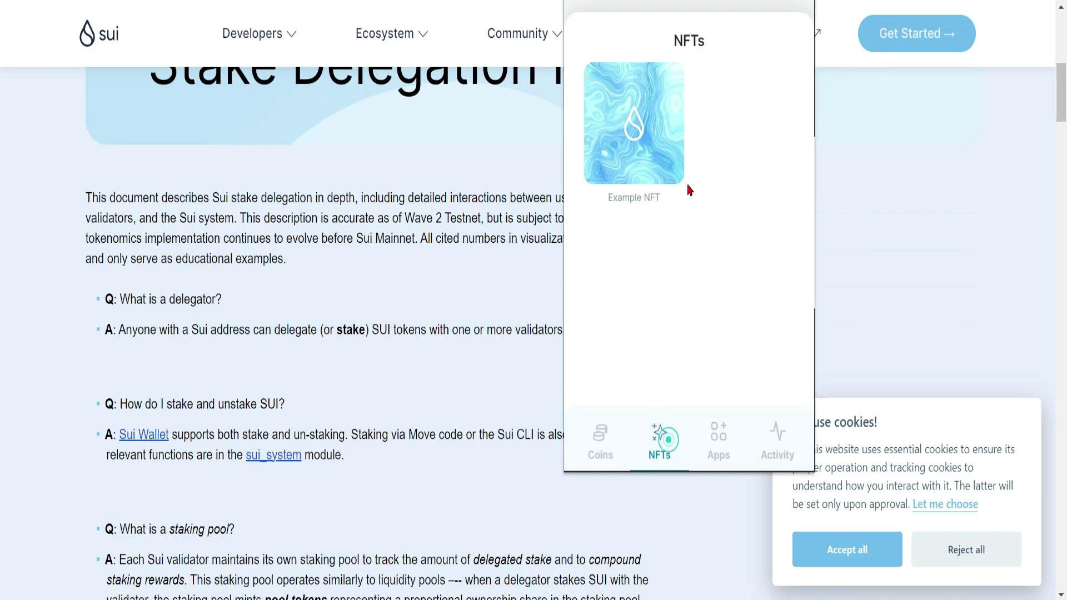
{"action": "left_click", "coordinate": [602, 443]}
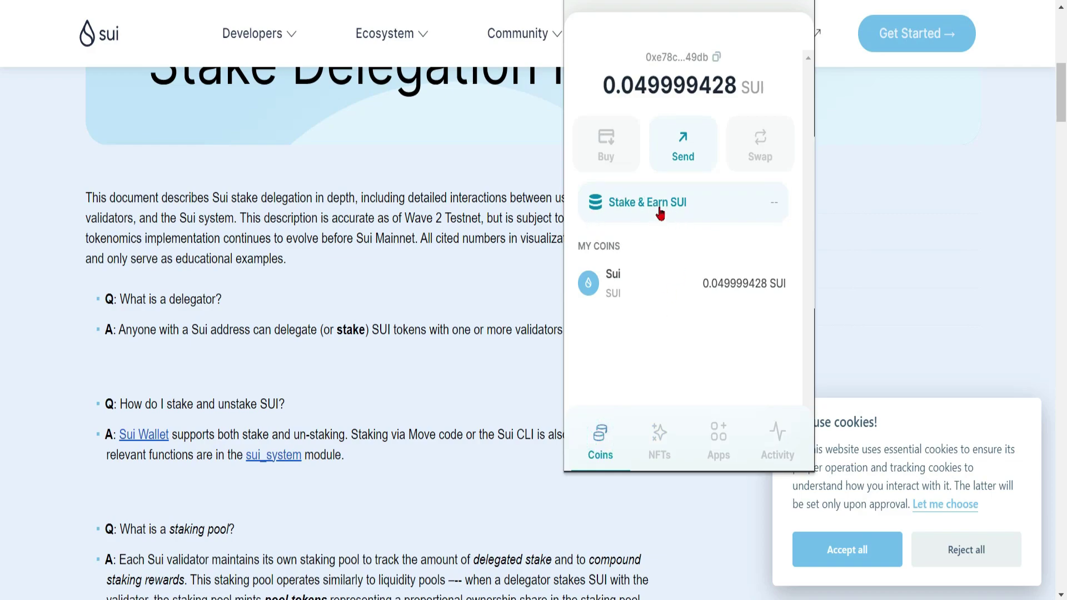
Stake 0.01 SUI with validator-0 on Devnet and return to the wallet's coin overview
{"action": "left_click", "coordinate": [660, 214]}
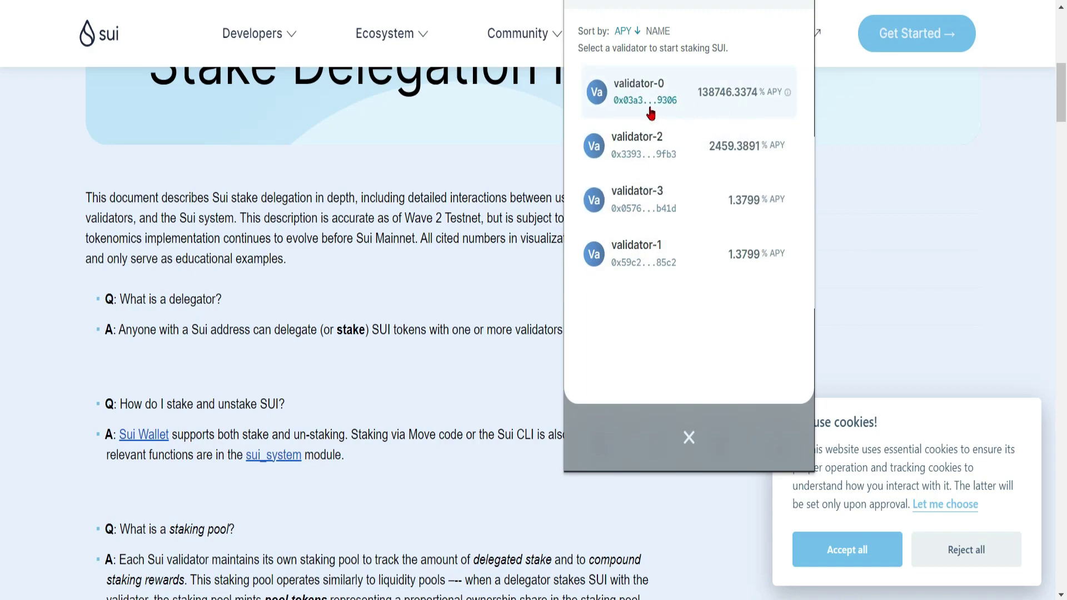
{"action": "left_click", "coordinate": [695, 103]}
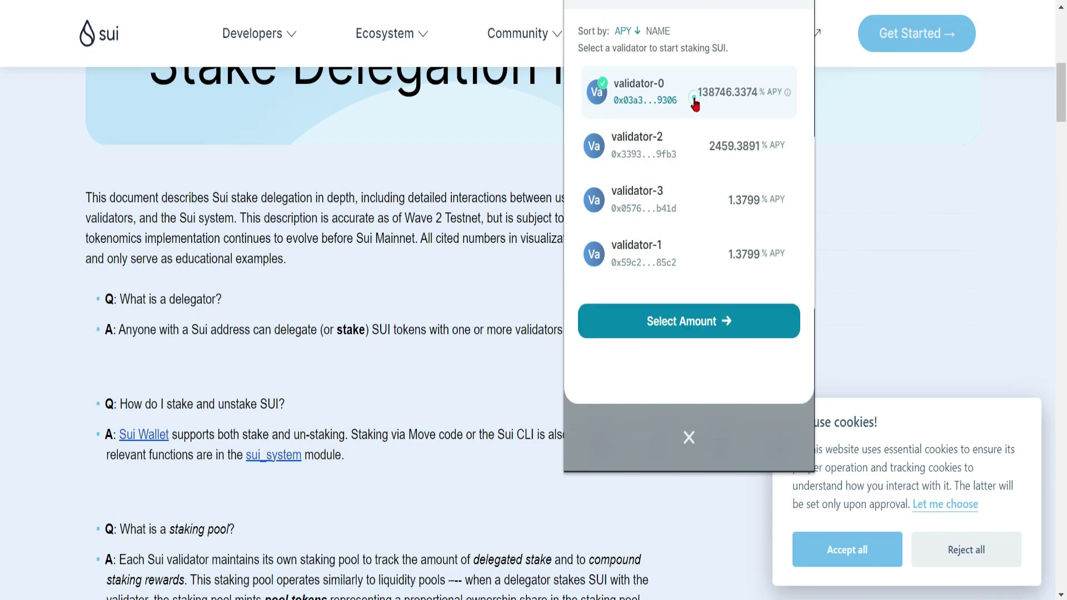
{"action": "left_click", "coordinate": [695, 317]}
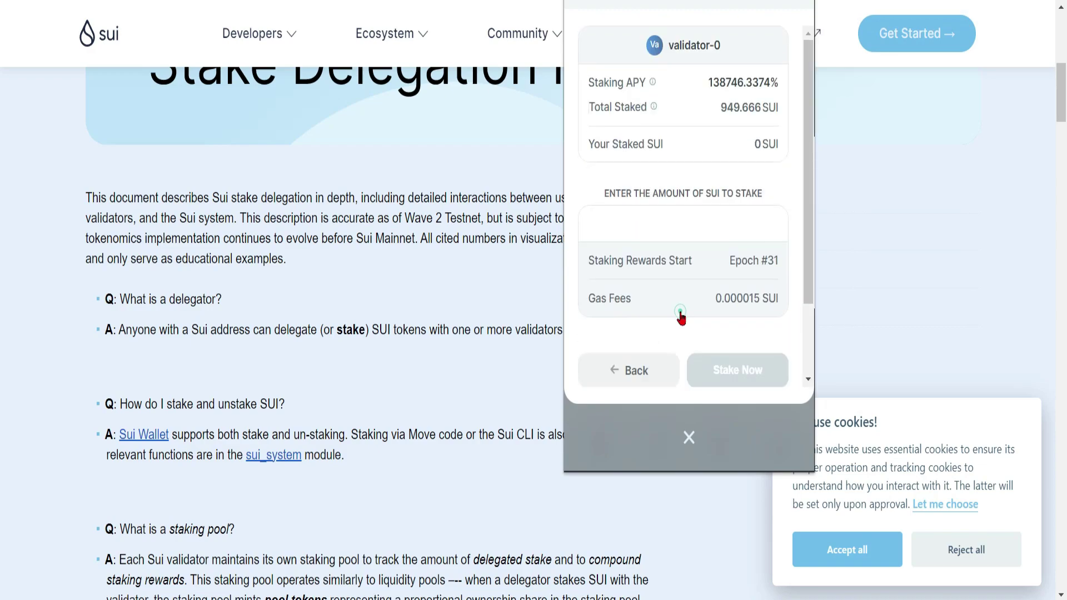
{"action": "left_click", "coordinate": [639, 224]}
{"action": "type", "text": "0.01"}
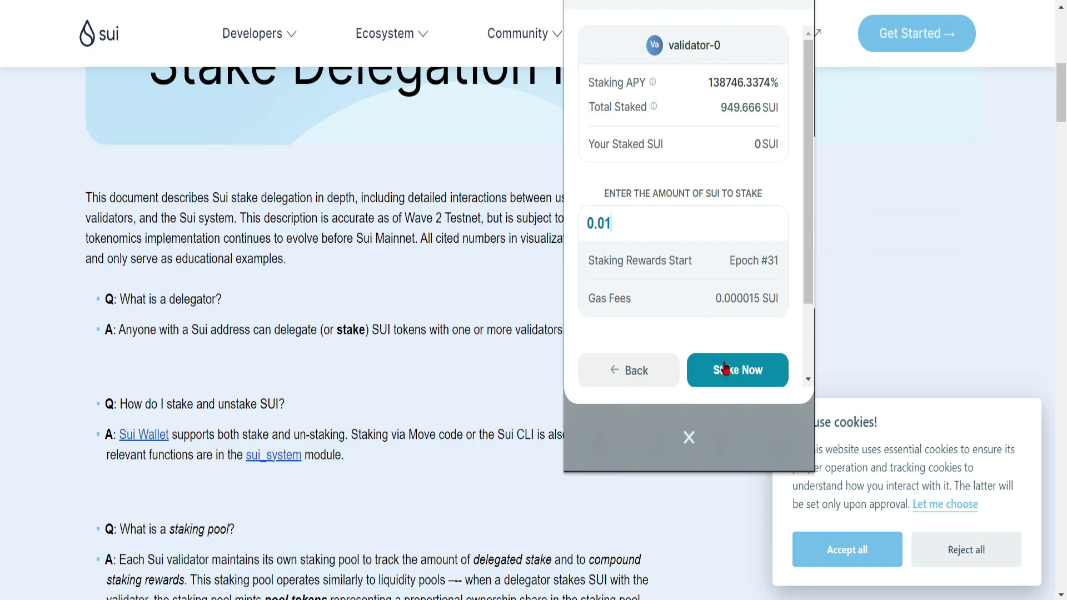
{"action": "left_click", "coordinate": [724, 367]}
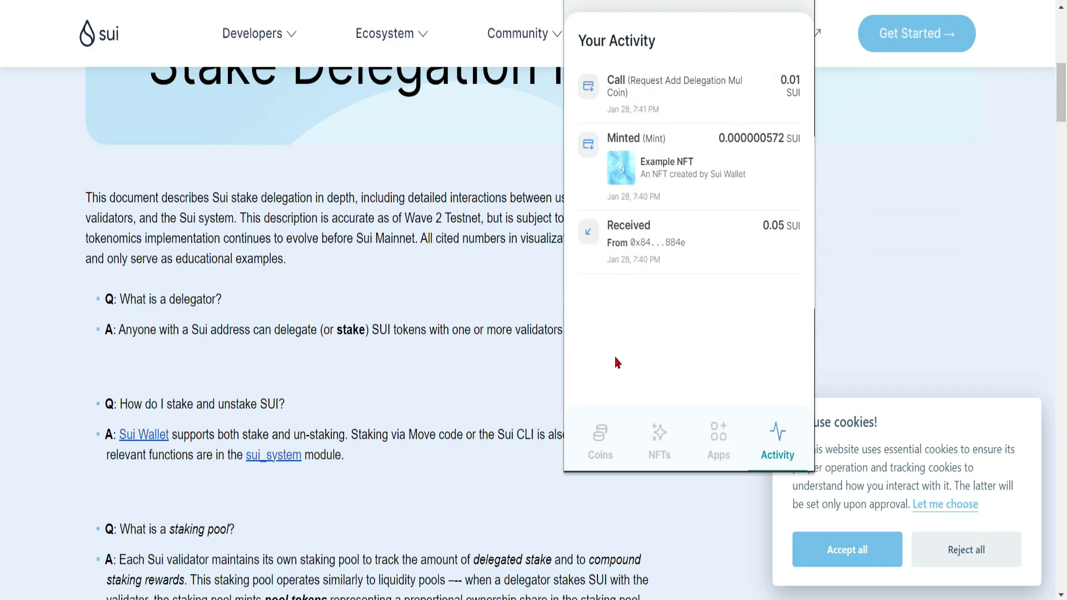
{"action": "left_click", "coordinate": [609, 442]}
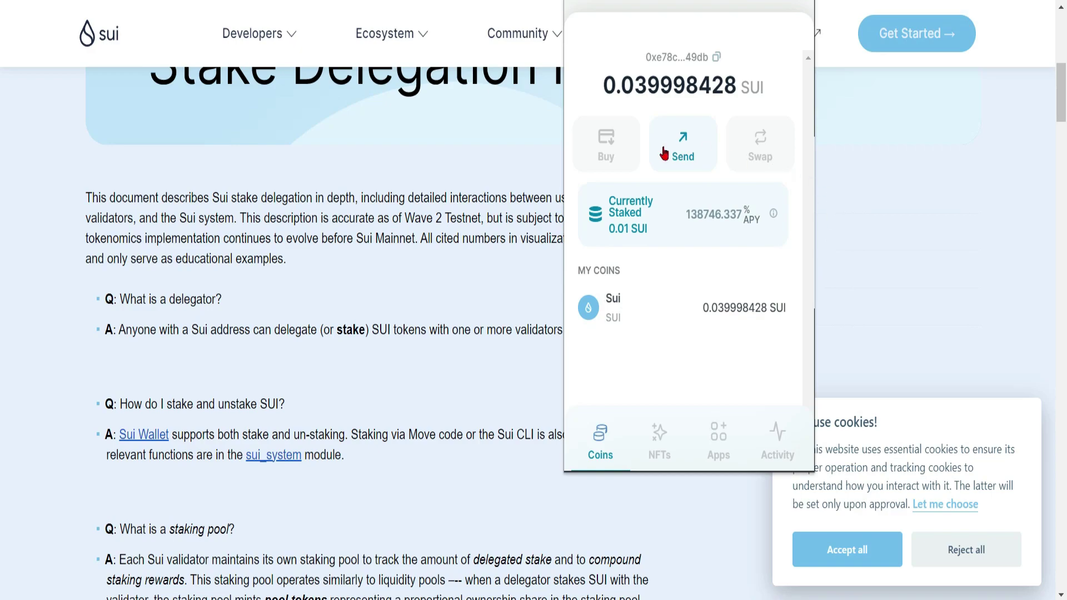
Switch the wallet's network back to Sui Testnet and close the wallet
{"action": "left_click", "coordinate": [795, 4]}
{"action": "left_click", "coordinate": [796, 4]}
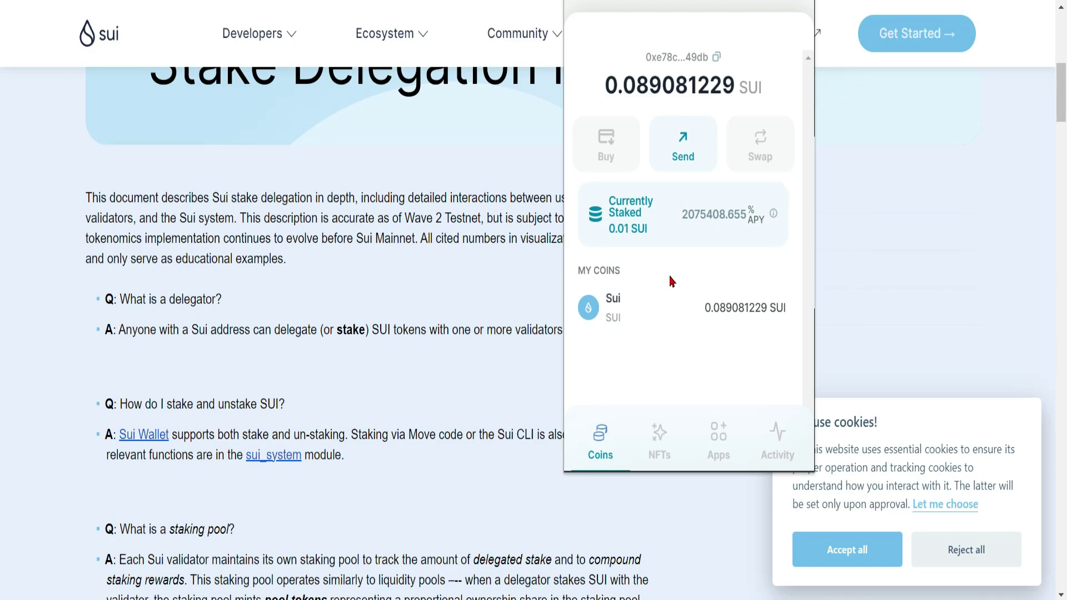
{"action": "left_click", "coordinate": [342, 312]}
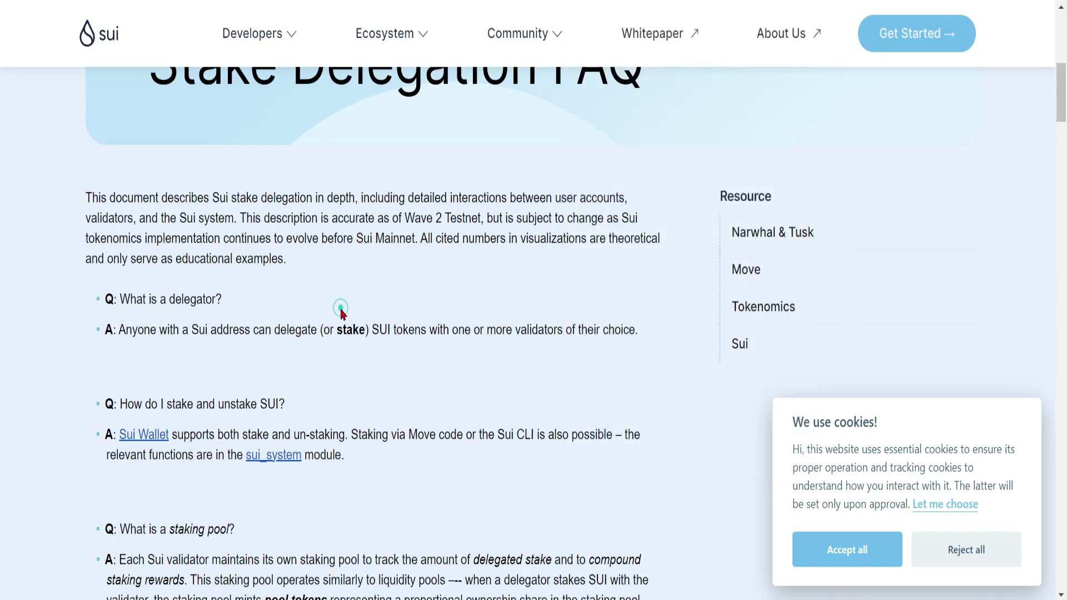
Read the Stake Delegation FAQ on staking pools, where staked SUI tokens go and when delegation requests take effect
{"action": "scroll", "coordinate": [563, 278], "scroll_direction": "down", "scroll_amount": 5}
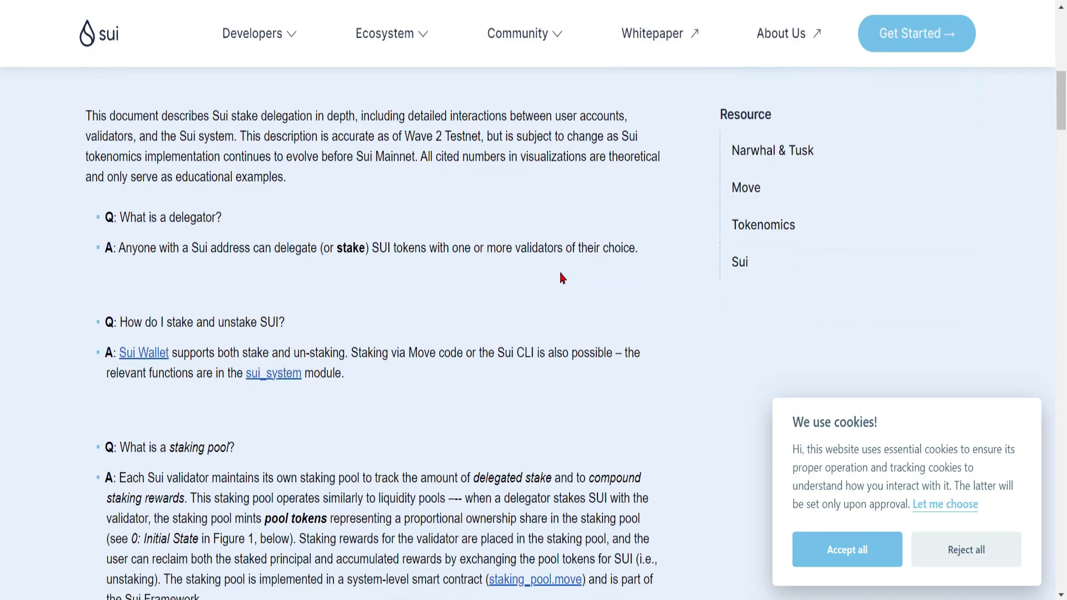
{"action": "scroll", "coordinate": [559, 281], "scroll_direction": "down", "scroll_amount": 9}
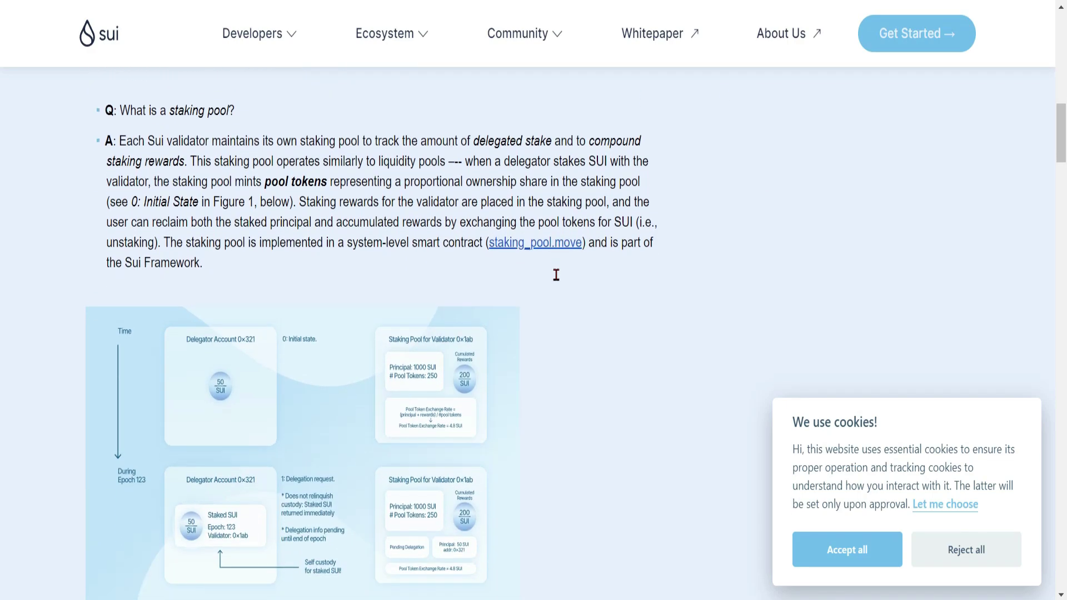
{"action": "scroll", "coordinate": [557, 283], "scroll_direction": "down", "scroll_amount": 2}
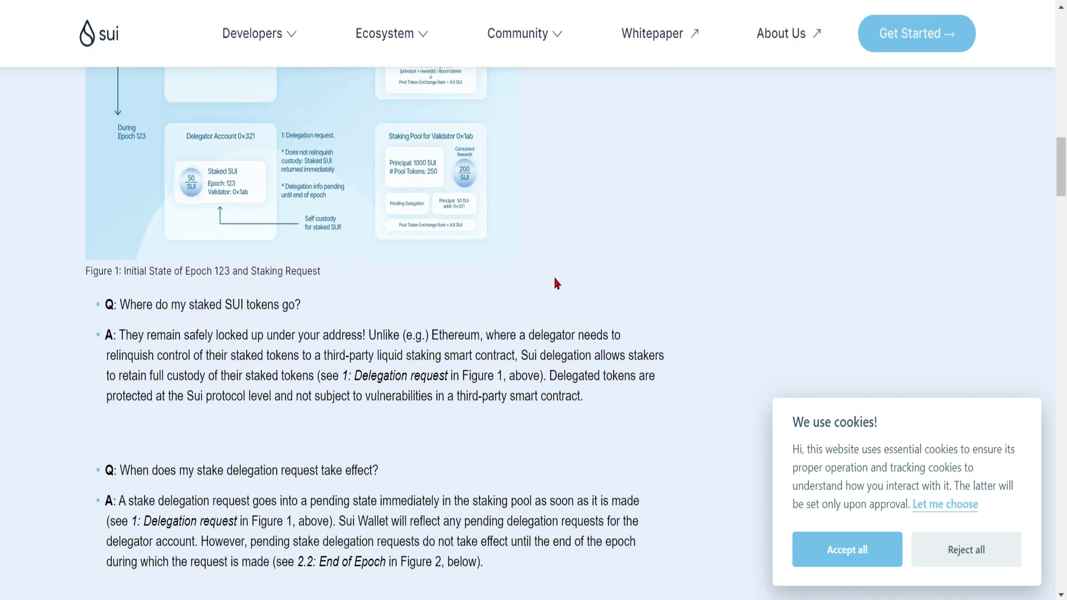